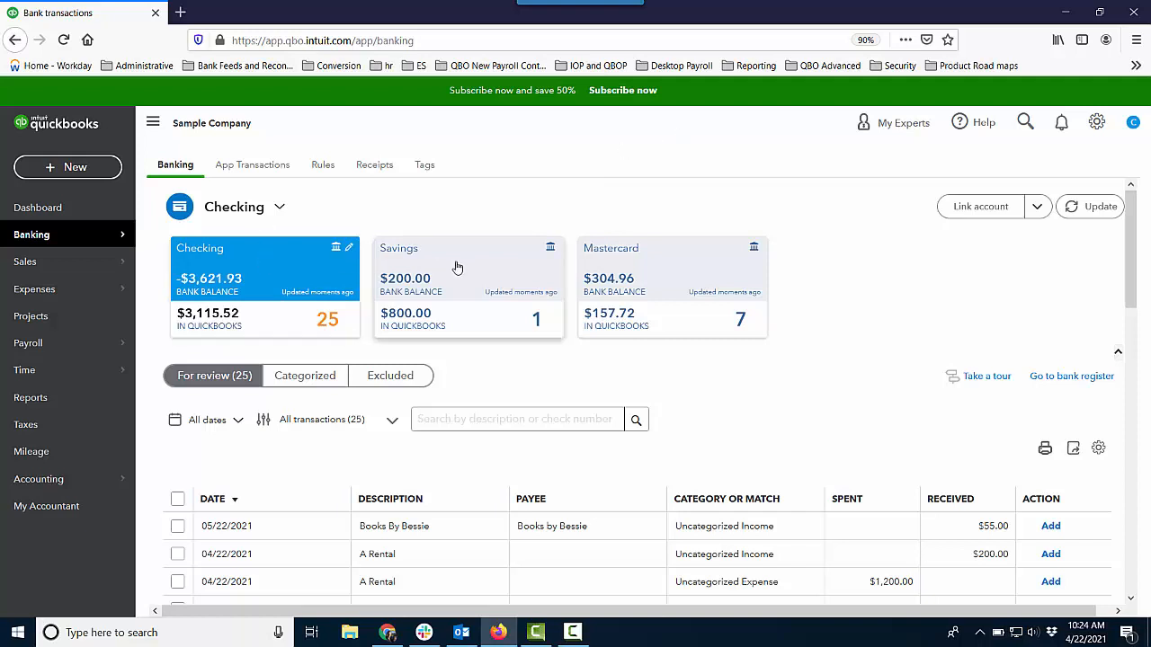
Step: Open the Mastercard account's bank feed and look through its transactions awaiting review
left_click(687, 289)
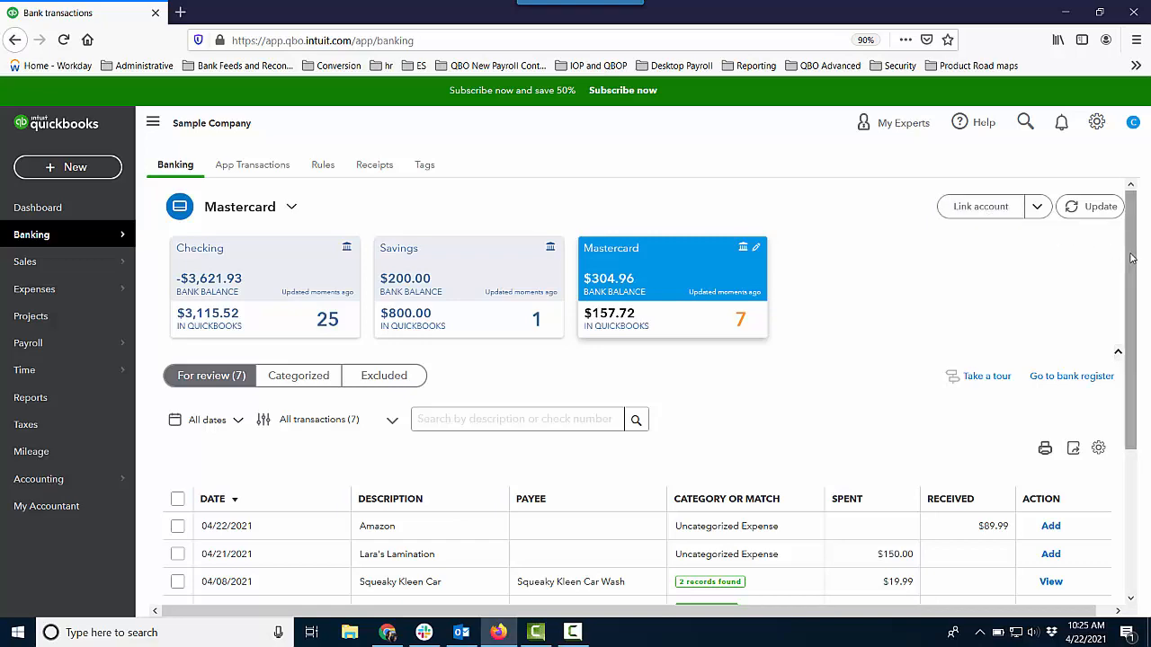
left_click_drag(1132, 258, 1149, 340)
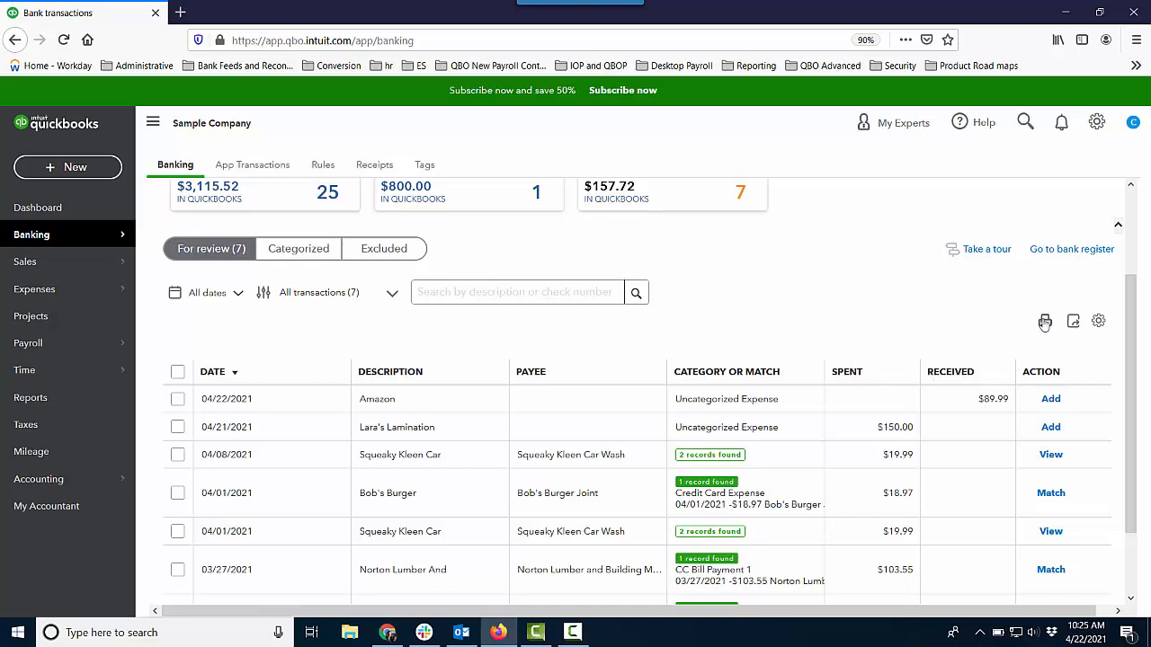
left_click_drag(1132, 280, 1120, 187)
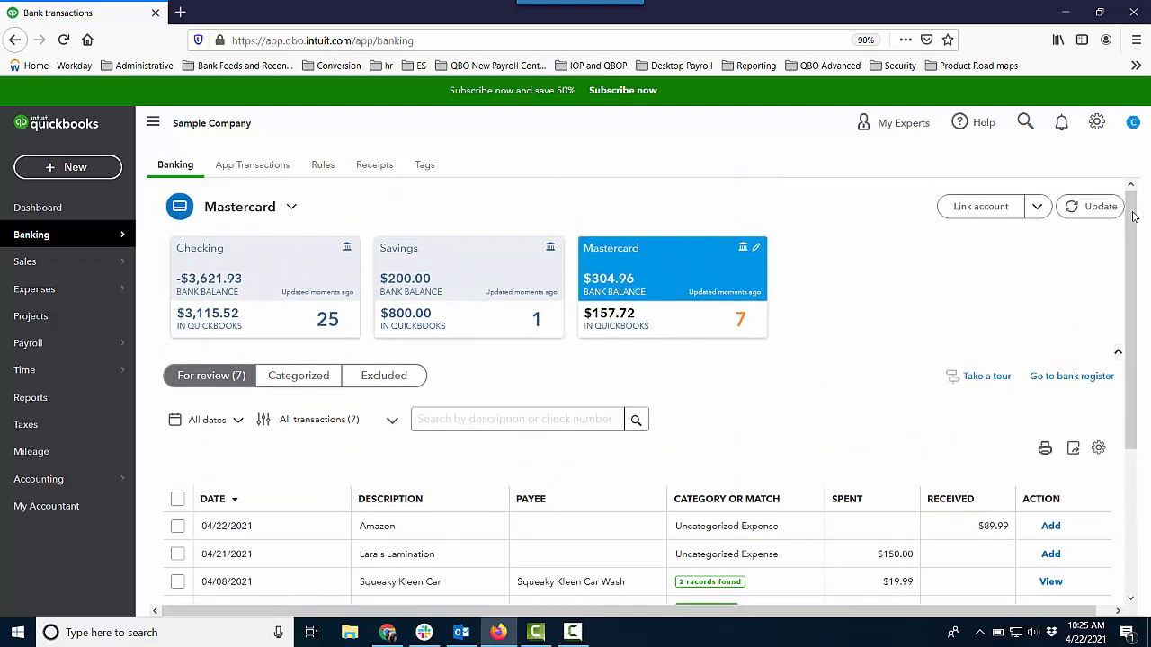
Step: Switch the company to Business view and select the Mastercard account in the bank feed
left_click(1096, 124)
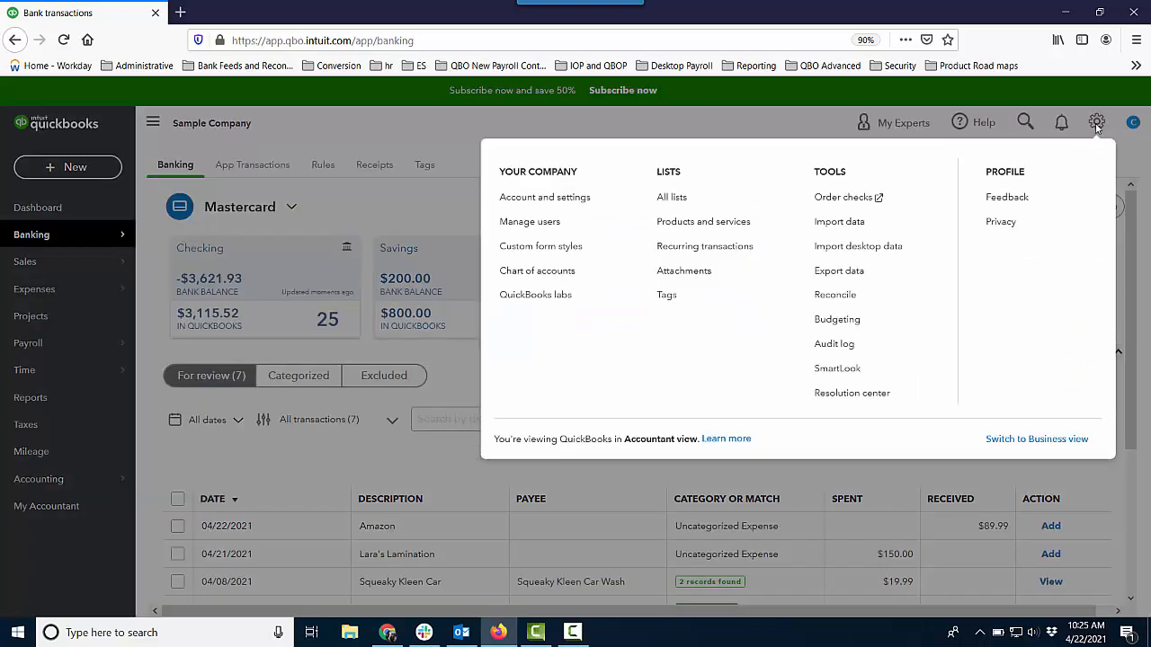
left_click(1037, 439)
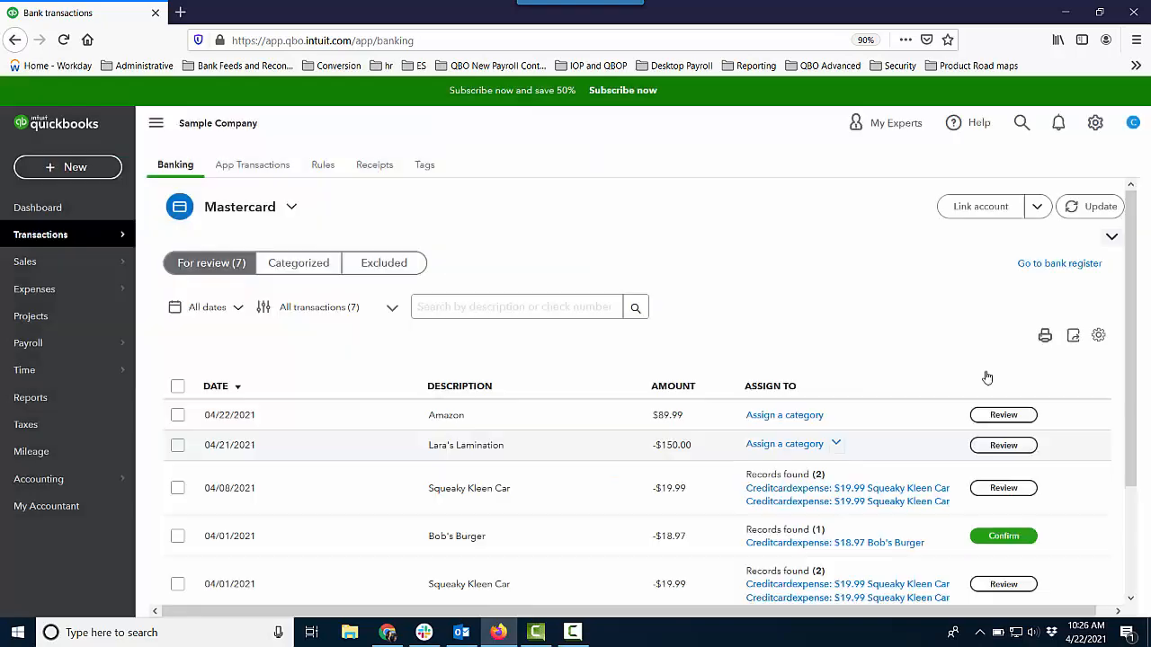
left_click(293, 208)
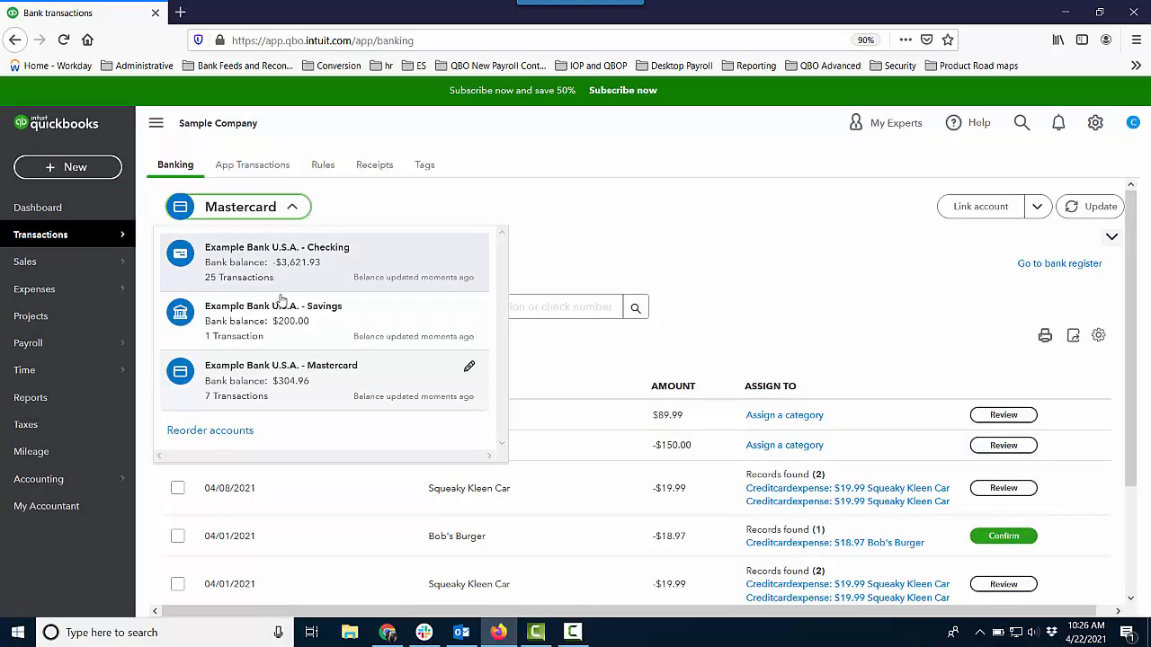
left_click(395, 376)
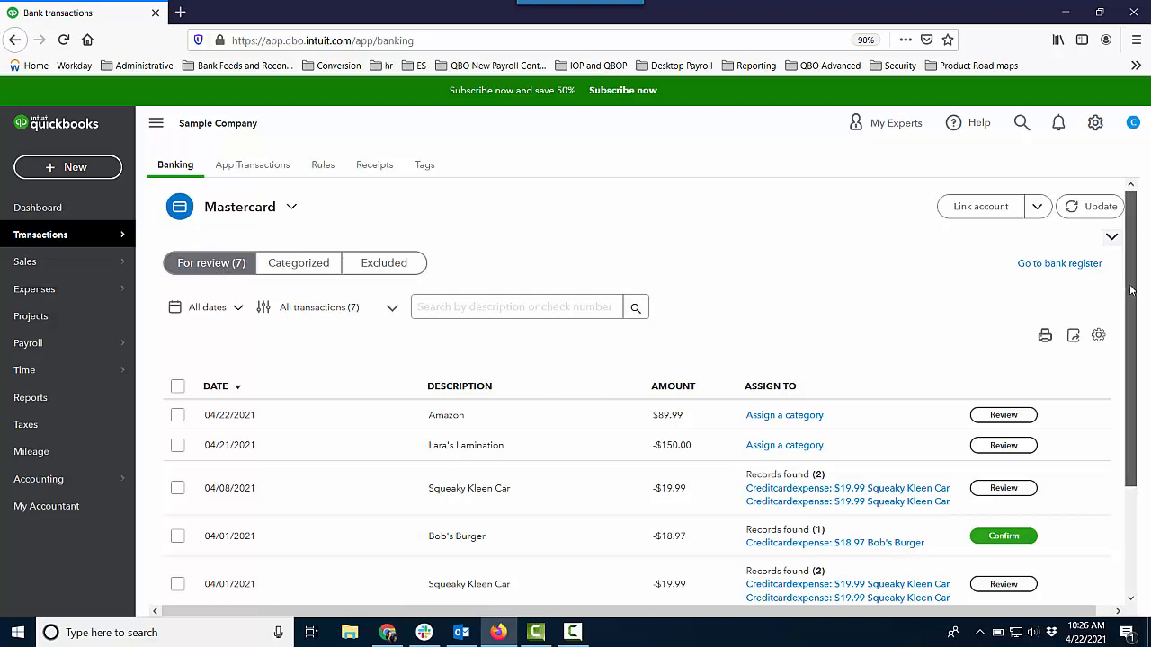
Step: Open the 04/21/2021 Lara's Lamination transaction for review and add Lara's Lamination as a new payee
left_click_drag(1133, 290, 1146, 404)
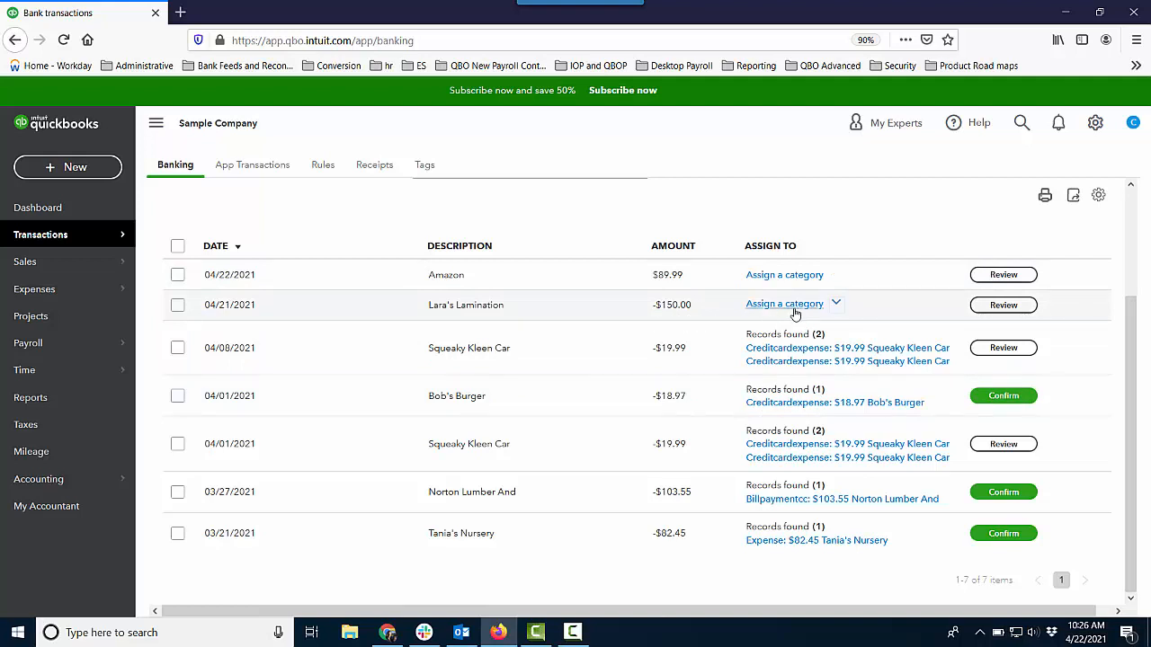
left_click(1007, 305)
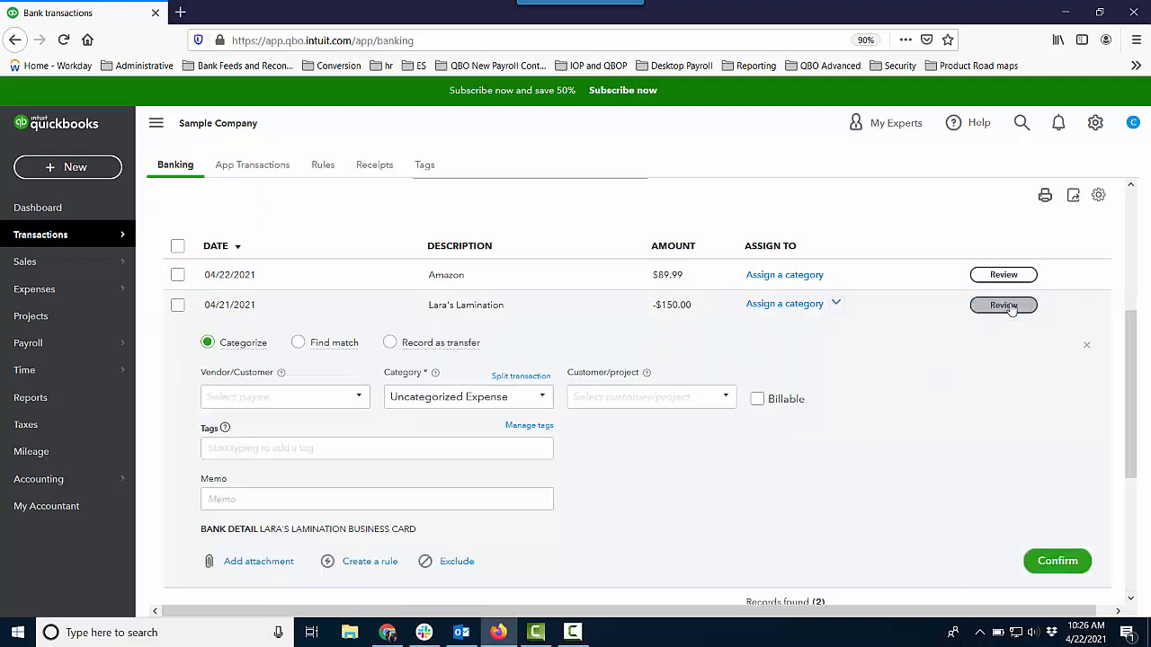
left_click(324, 398)
type("Lara")
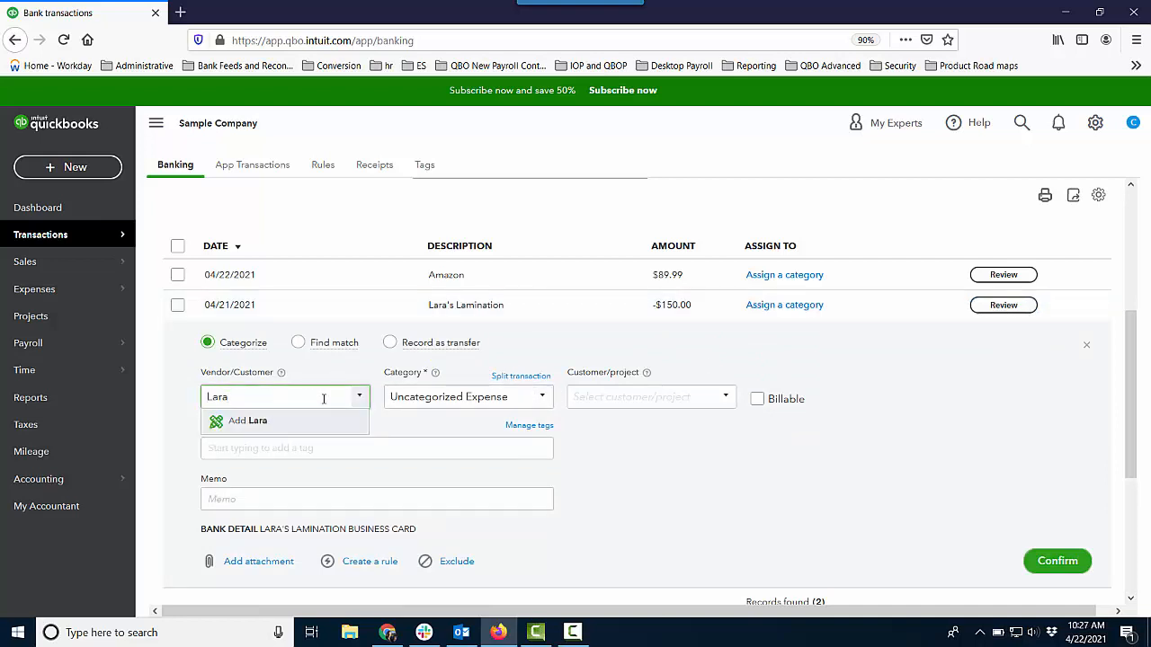
type("'s Lamination")
left_click(295, 423)
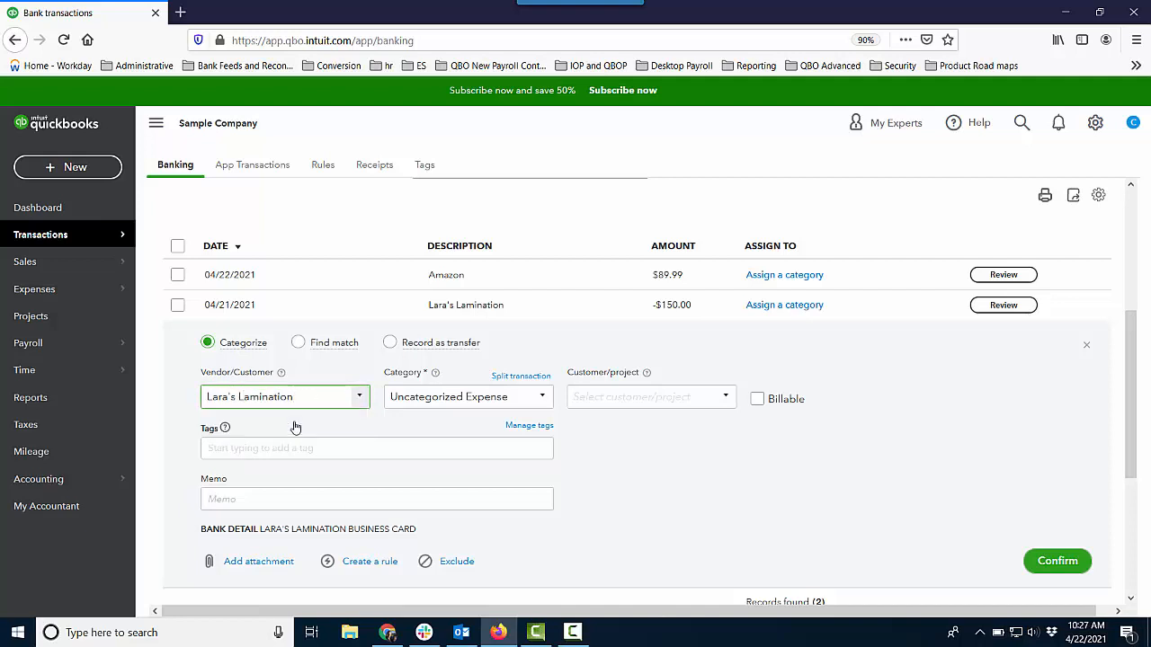
left_click(396, 243)
Step: Assign the Promotional category to the Lara's Lamination transaction and confirm it
left_click(543, 400)
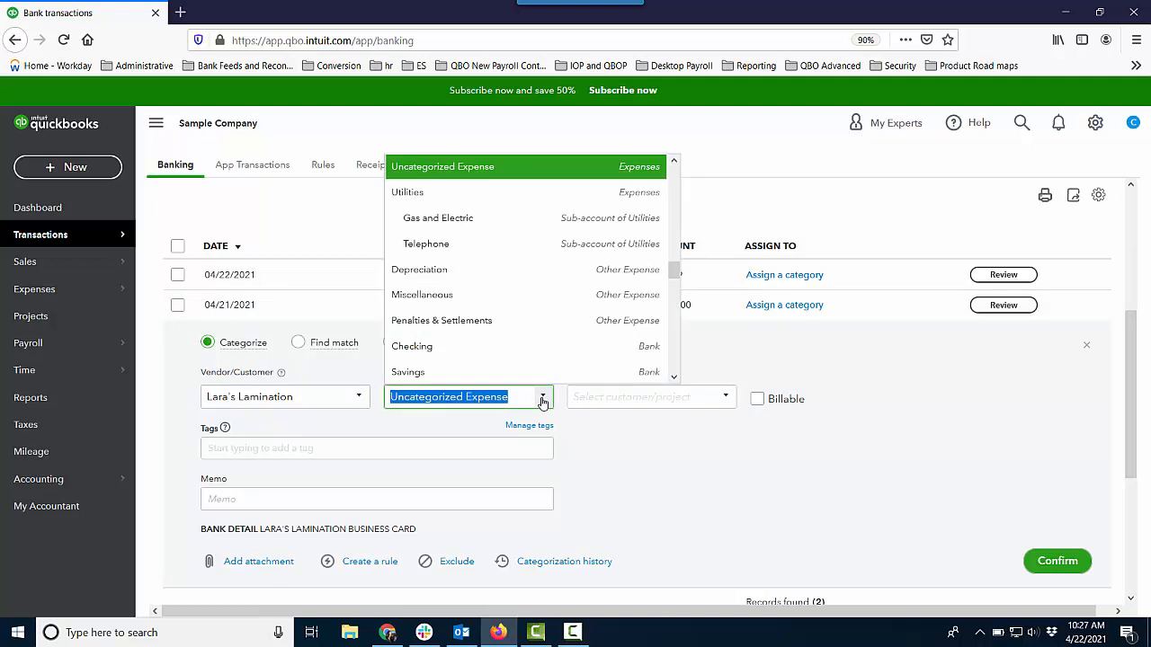
scroll(420, 270, "up", 3)
left_click(420, 270)
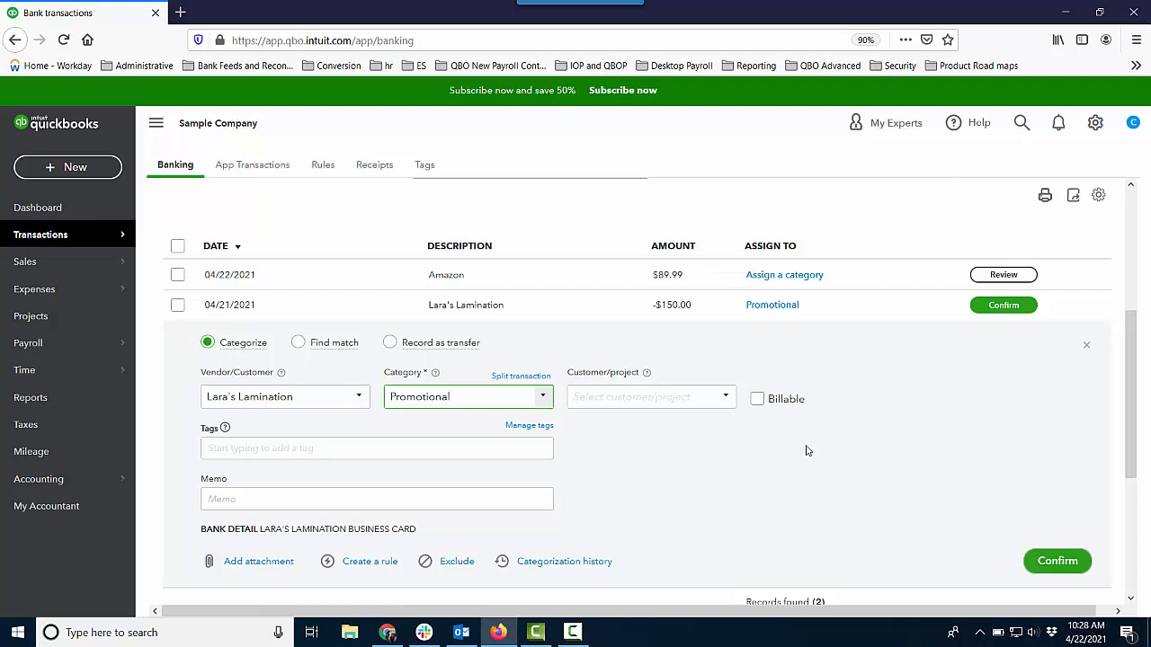
left_click(1004, 308)
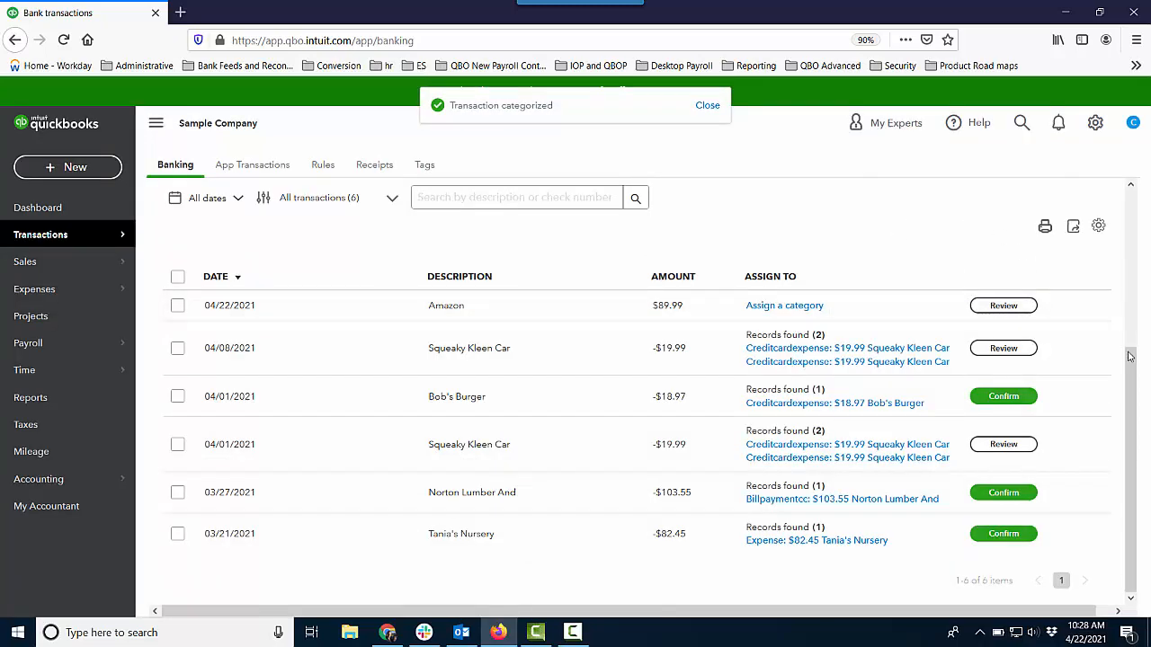
Step: Switch the company back to Accountant view and dismiss the notification
left_click_drag(1129, 339, 1119, 257)
scroll(1120, 256, "up", 2)
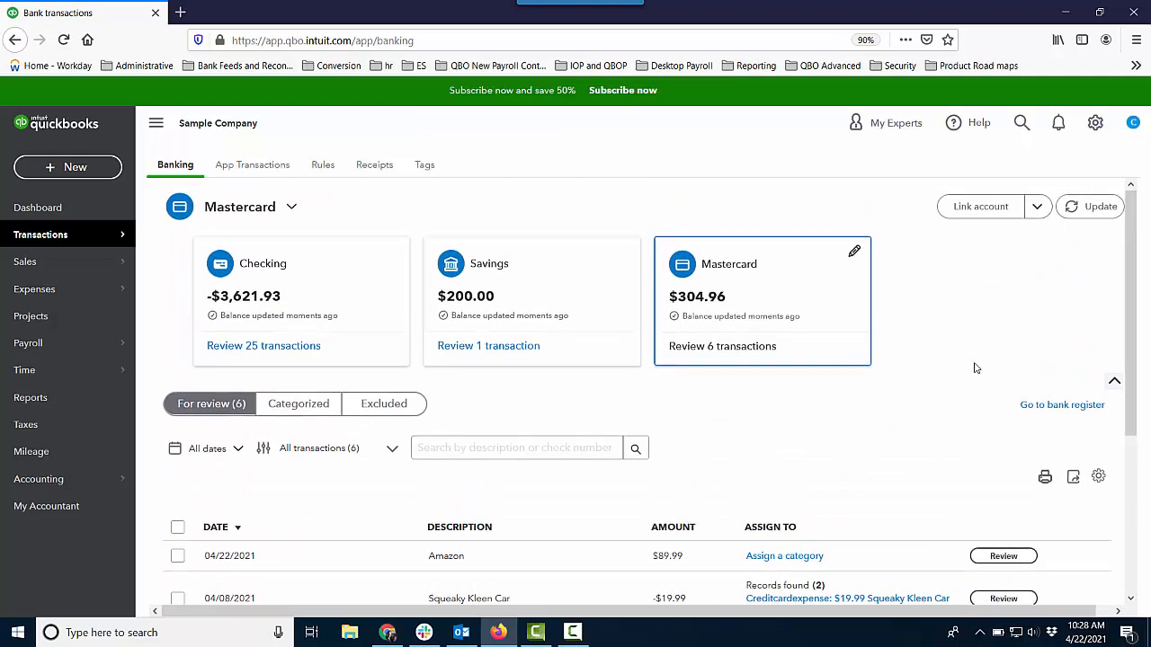
left_click(1095, 122)
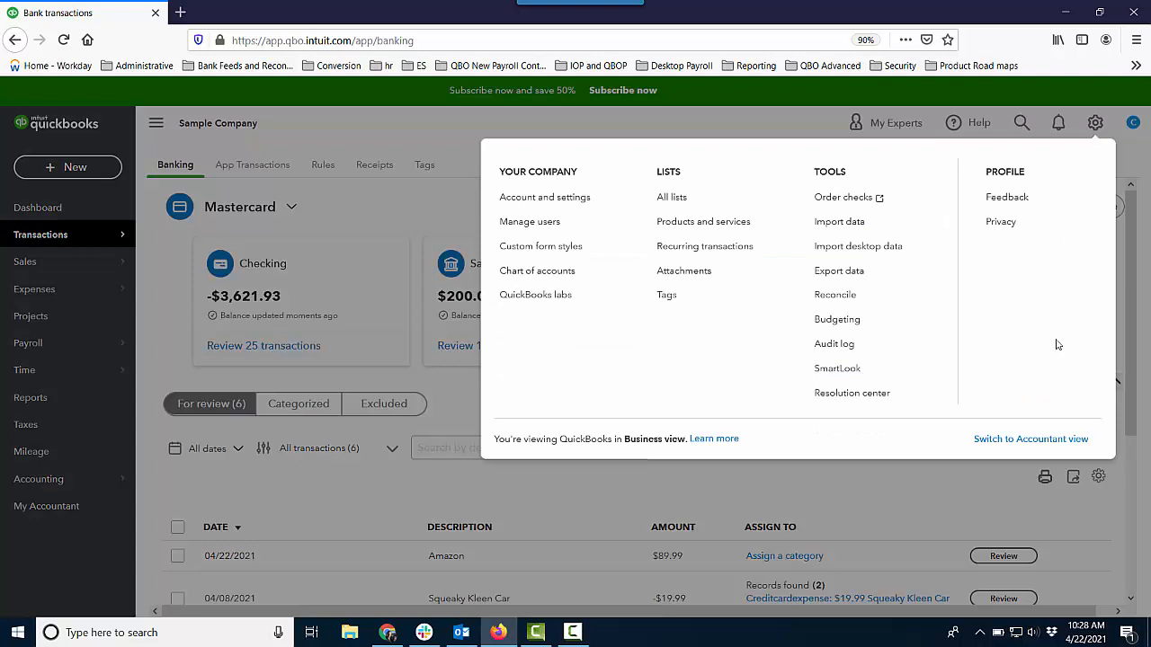
left_click(1025, 438)
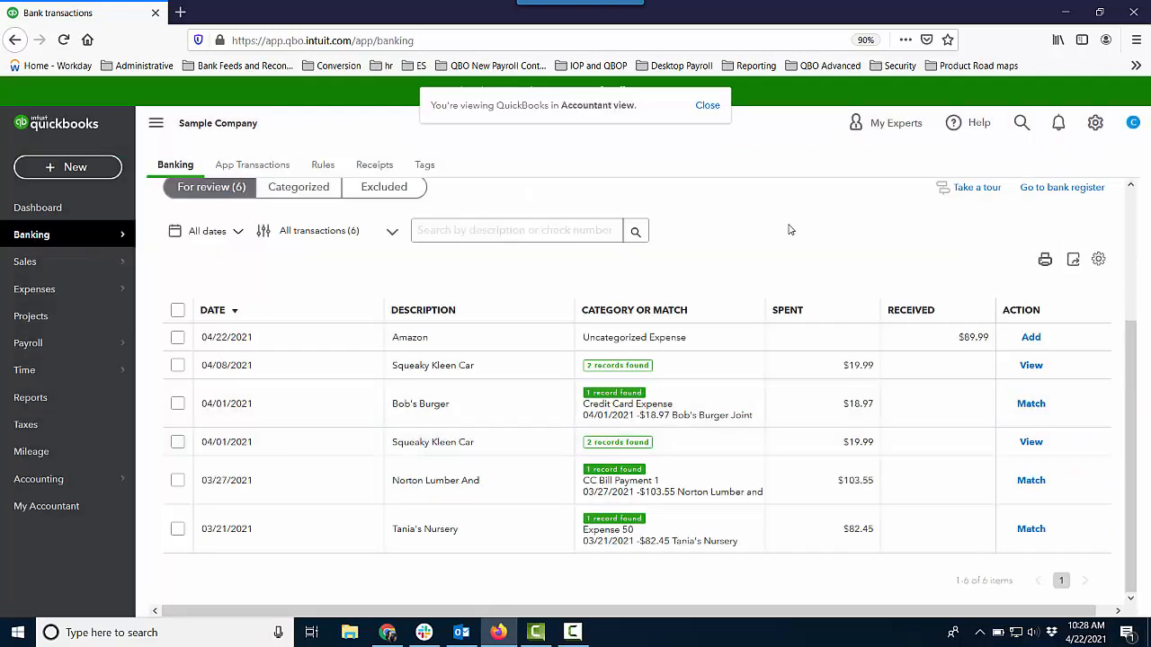
left_click(709, 106)
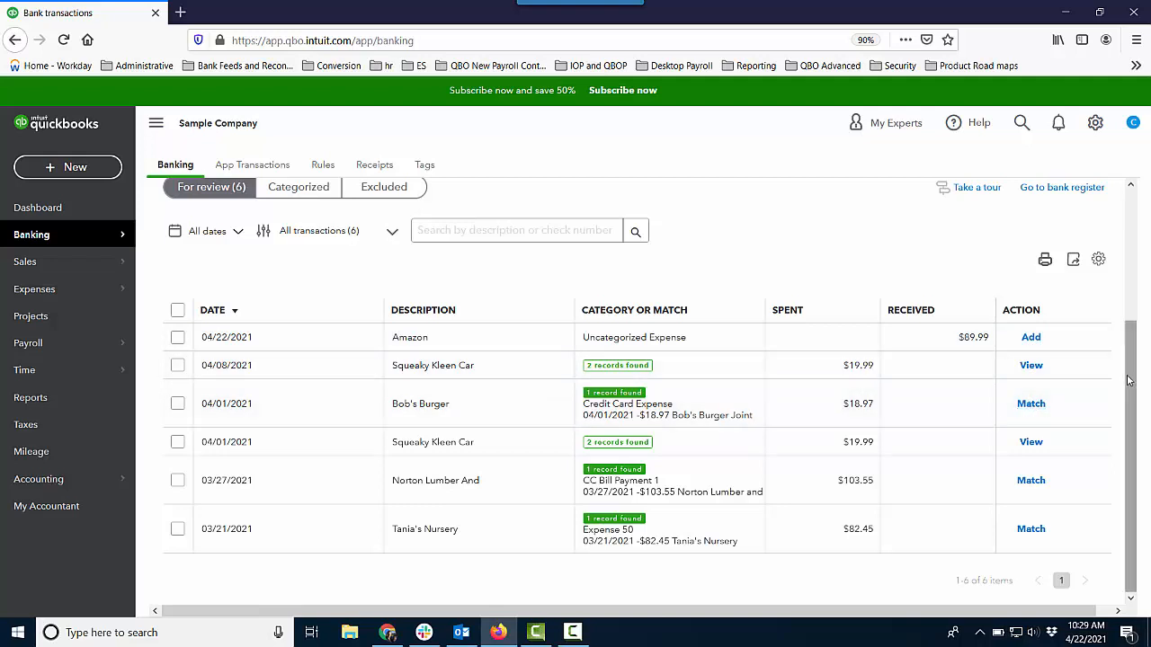
Step: In the Checking account, open the 03/30/2021 A Rental transaction and add A Rental as a new vendor
left_click_drag(1131, 381, 1132, 257)
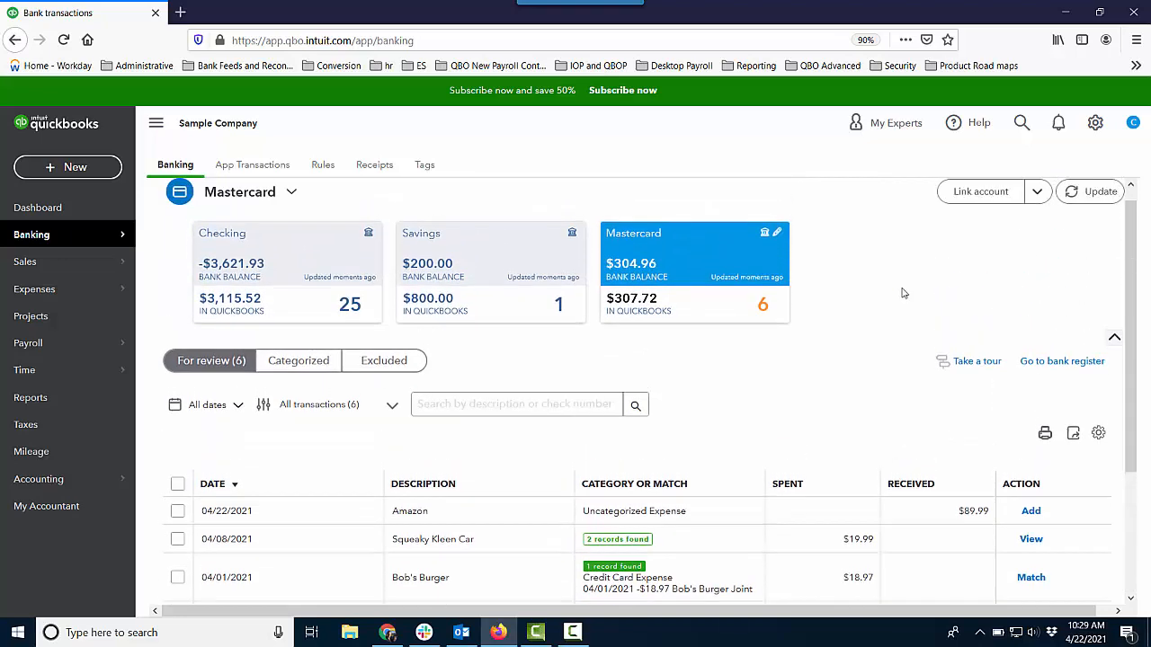
left_click(318, 263)
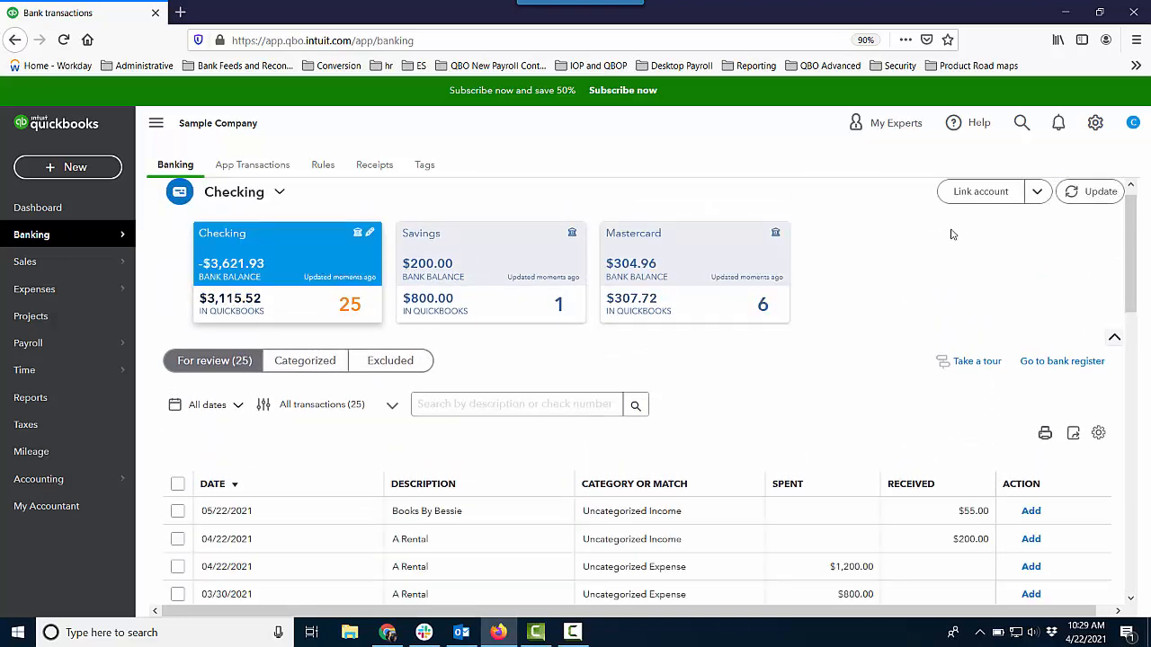
left_click_drag(1130, 243, 1148, 322)
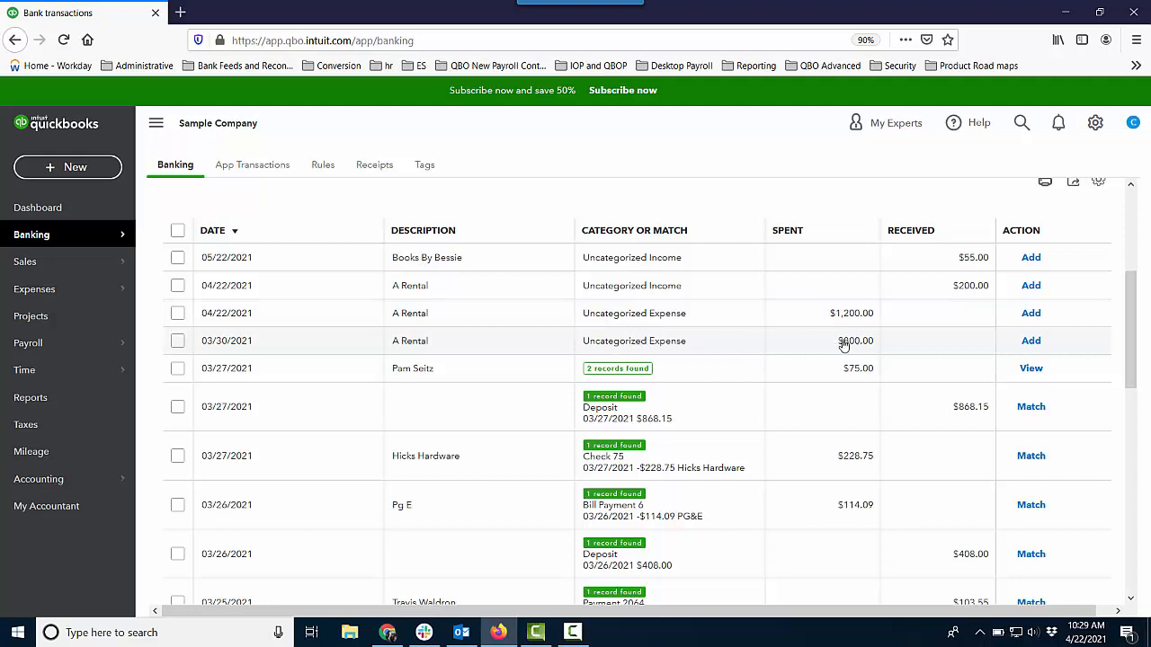
left_click(736, 352)
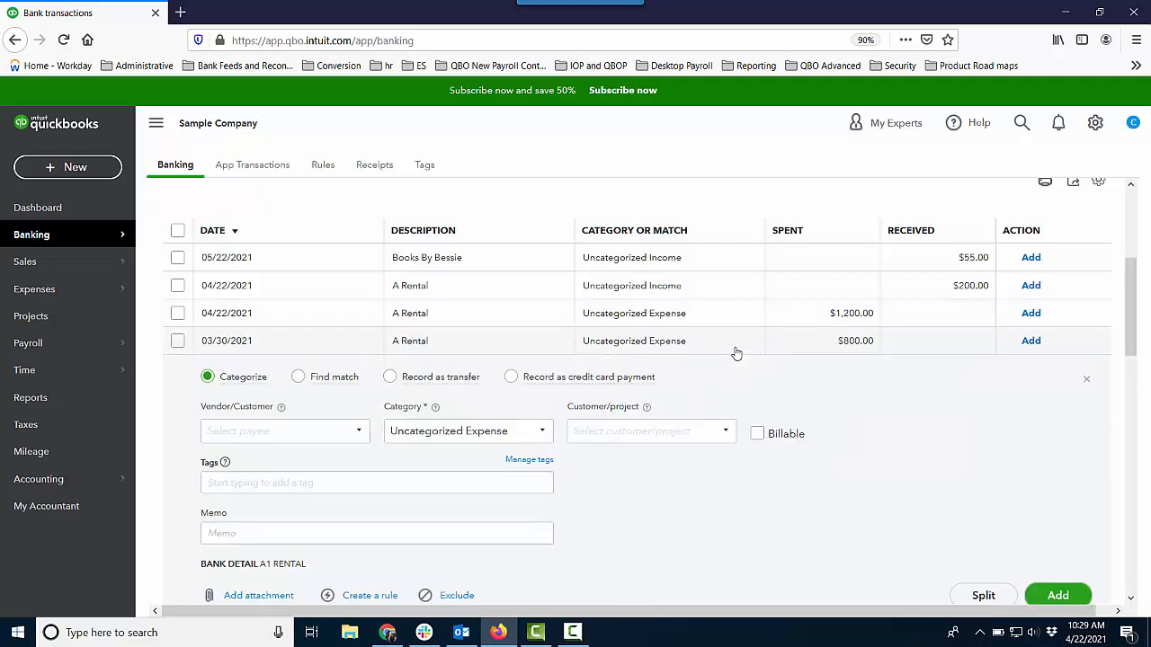
left_click(301, 425)
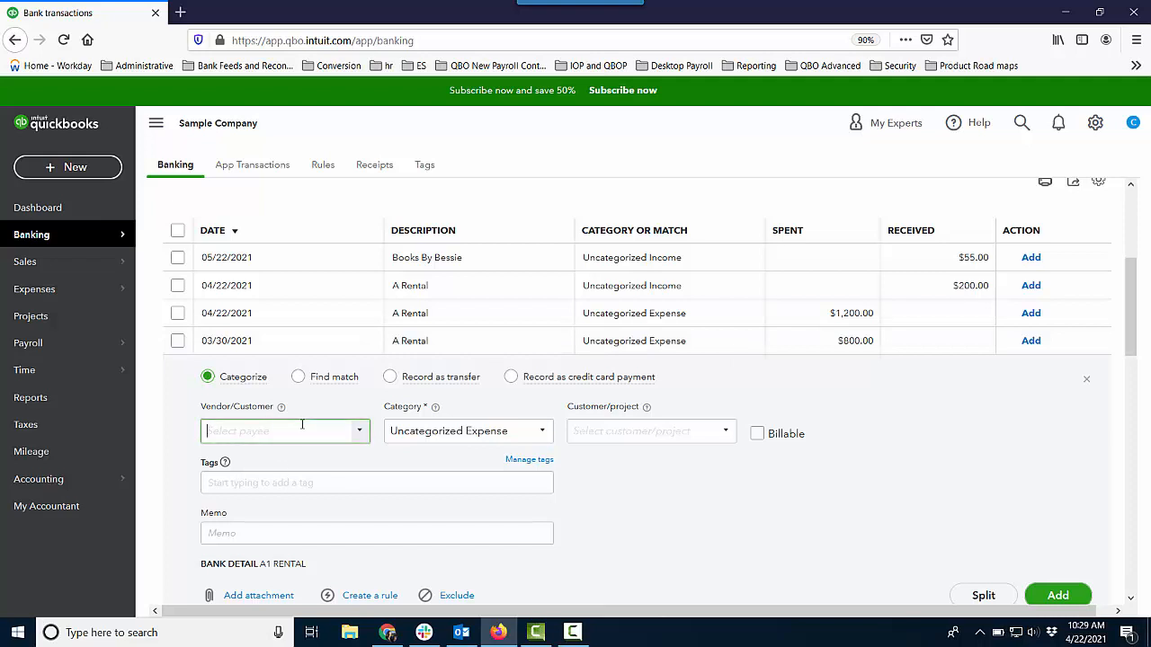
type("A Rental")
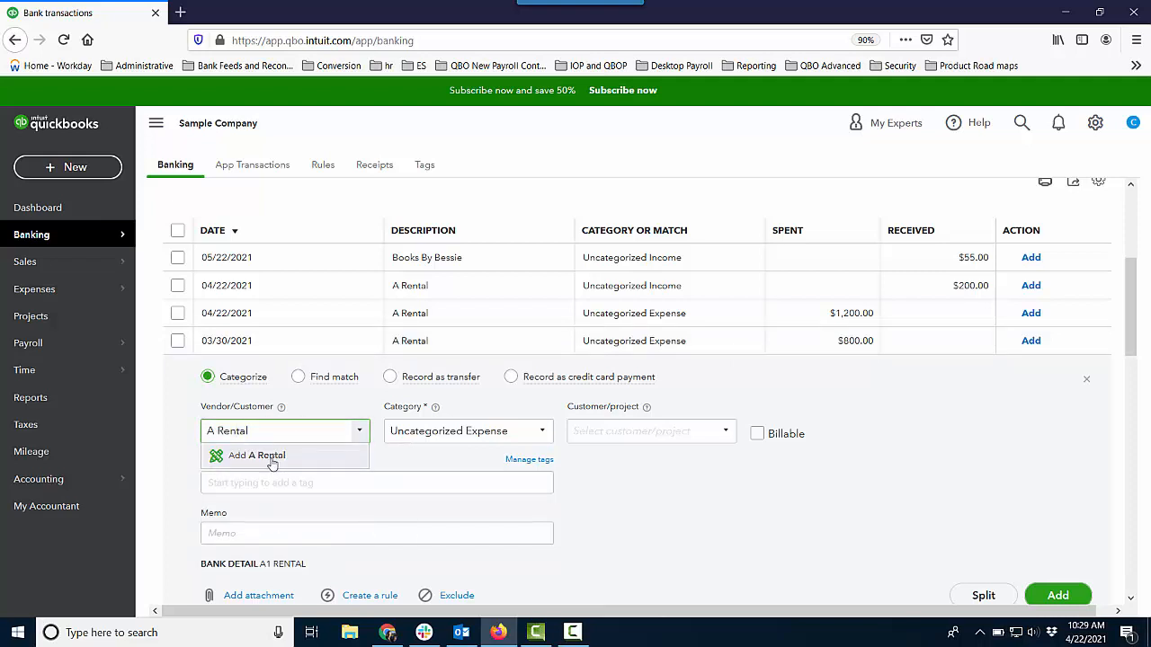
left_click(272, 455)
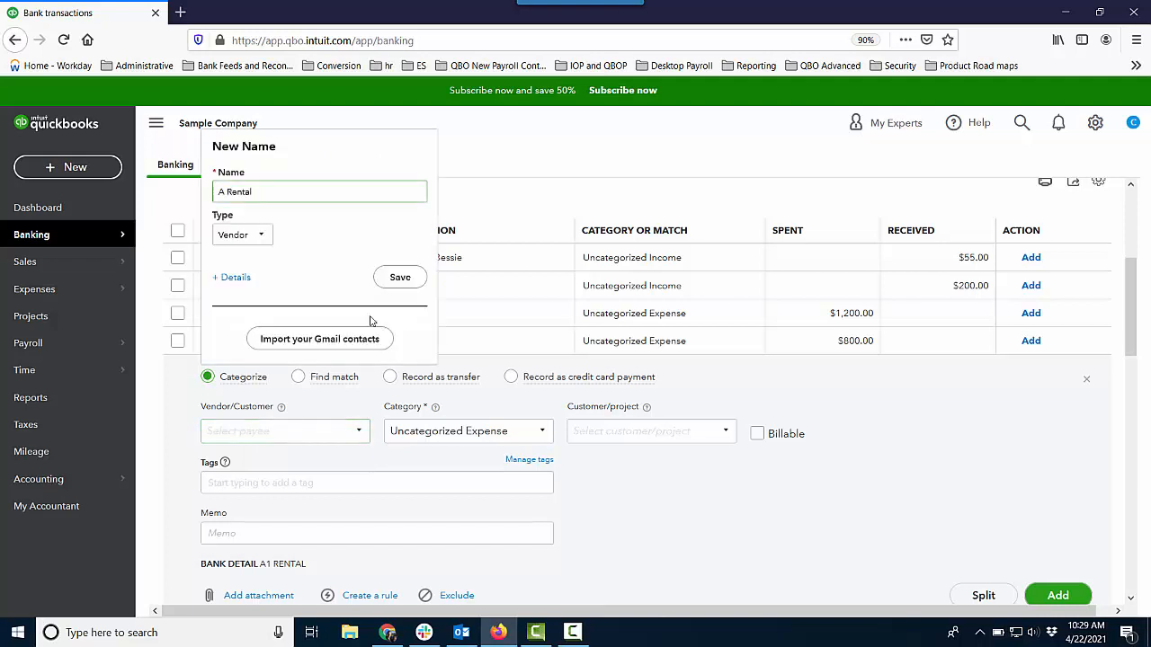
left_click(400, 278)
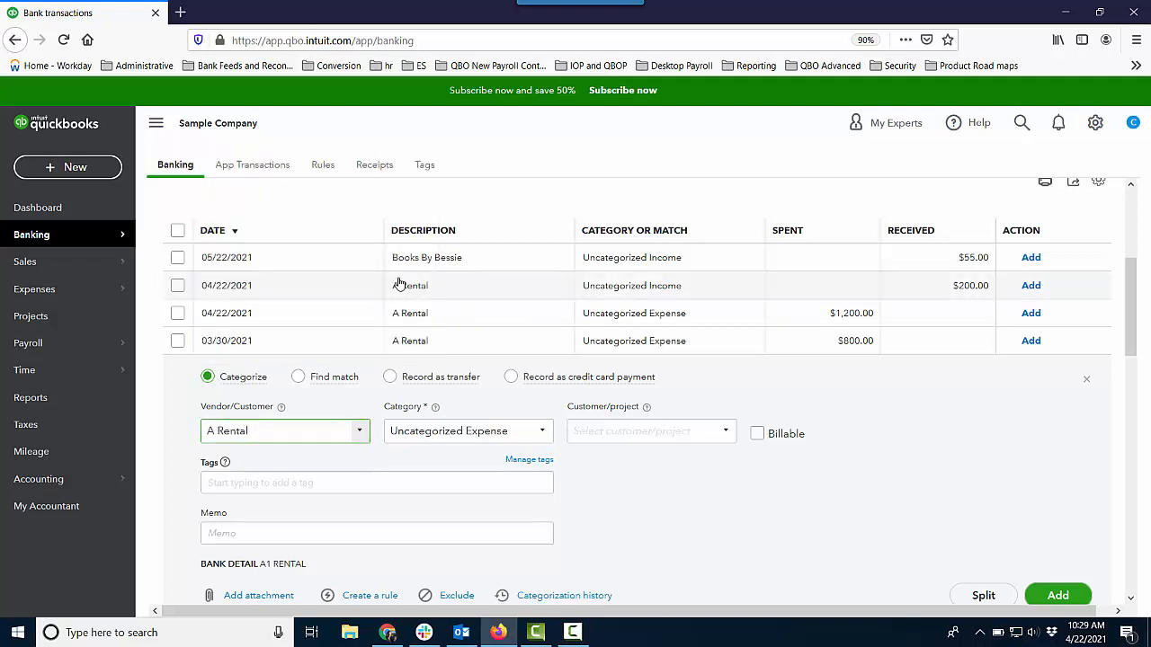
Step: Categorize the 03/30/2021 A Rental transaction as Equipment Rental, add it to the books and dismiss the notification
left_click_drag(511, 431, 390, 436)
type("ren")
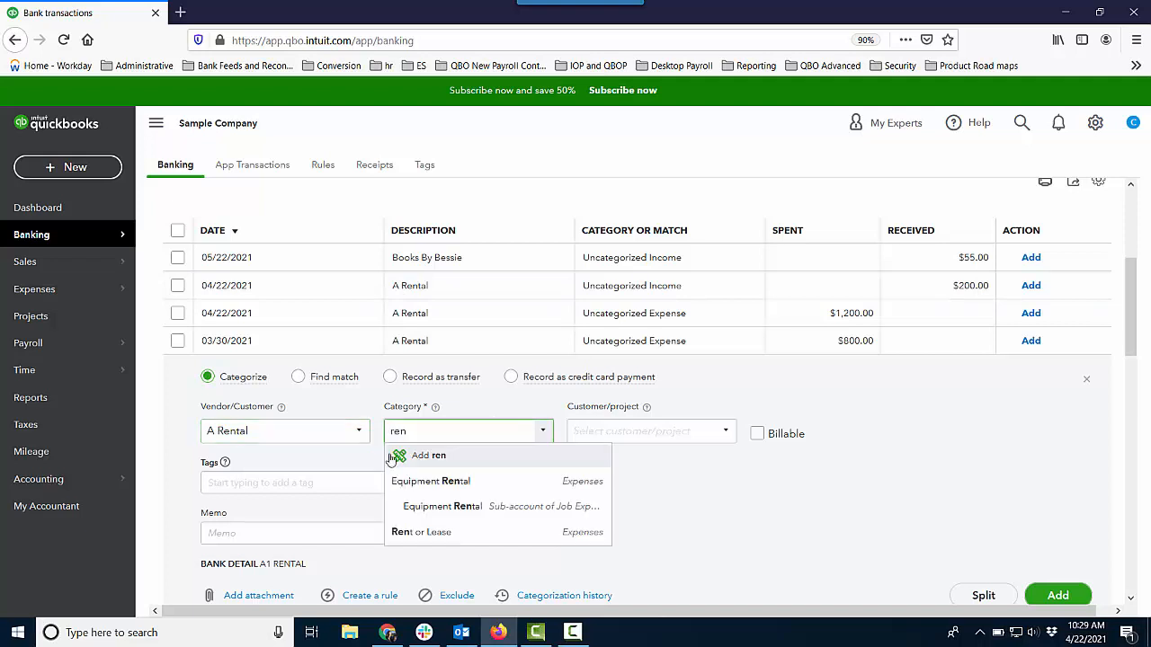
left_click(452, 480)
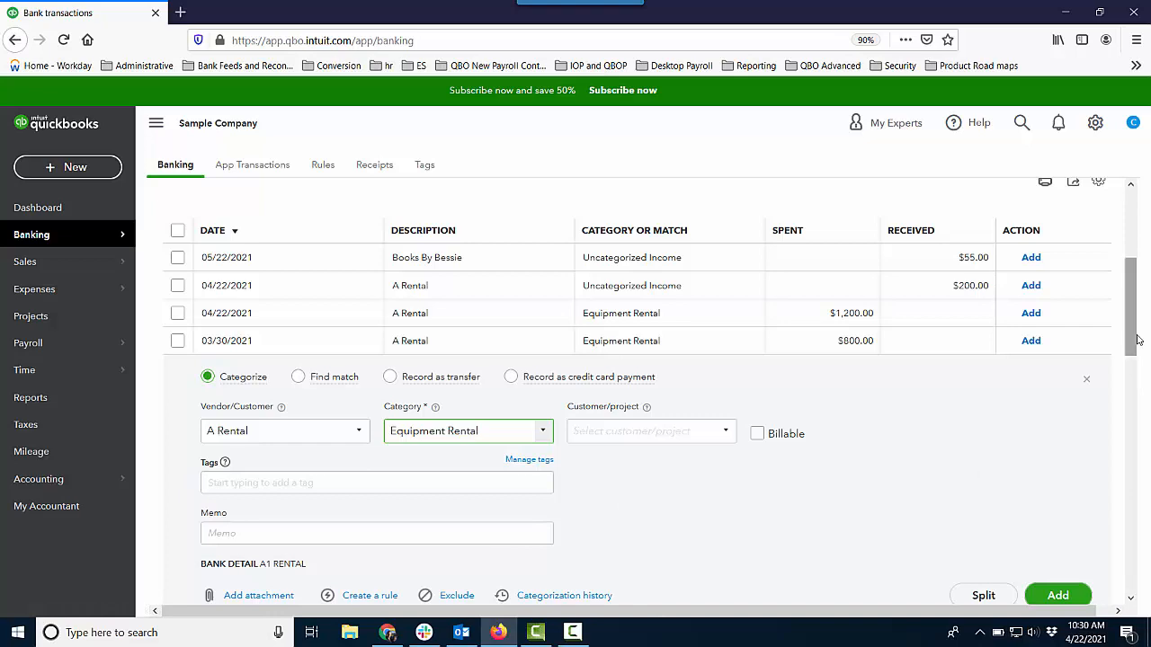
left_click_drag(1138, 340, 1142, 350)
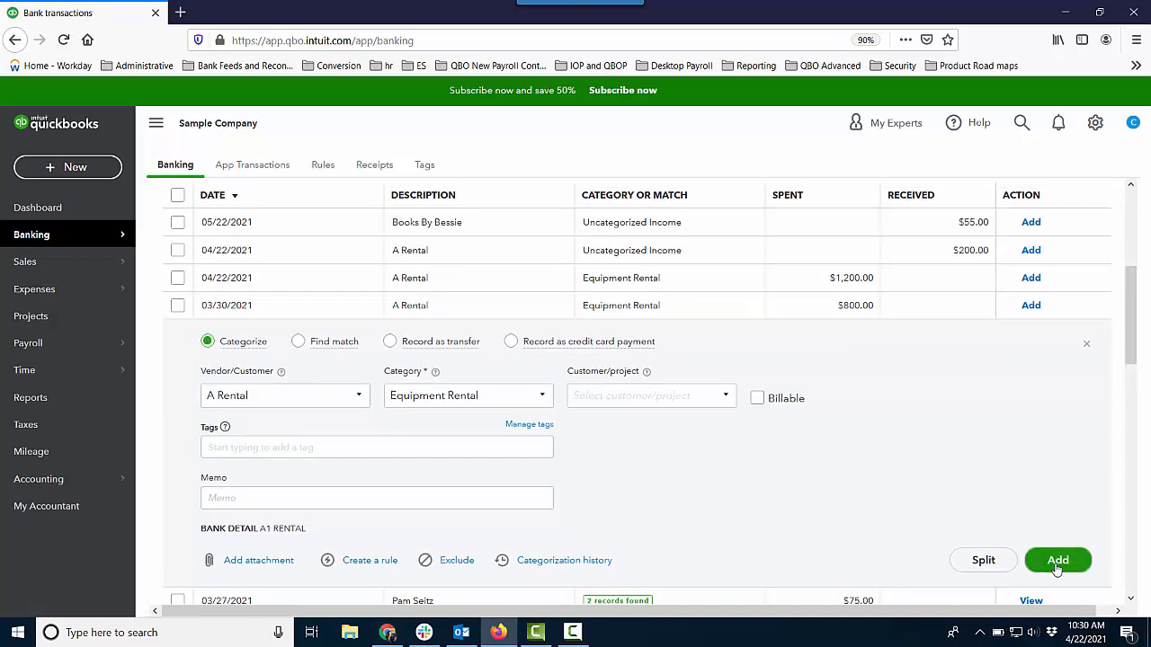
left_click(1057, 560)
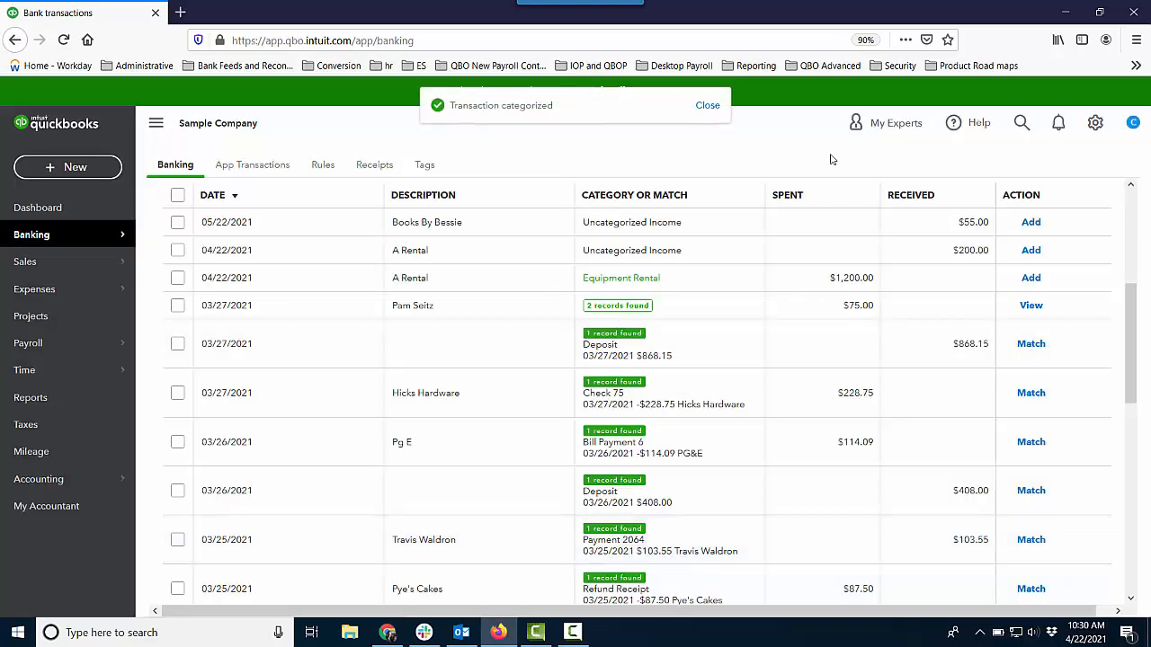
left_click(710, 106)
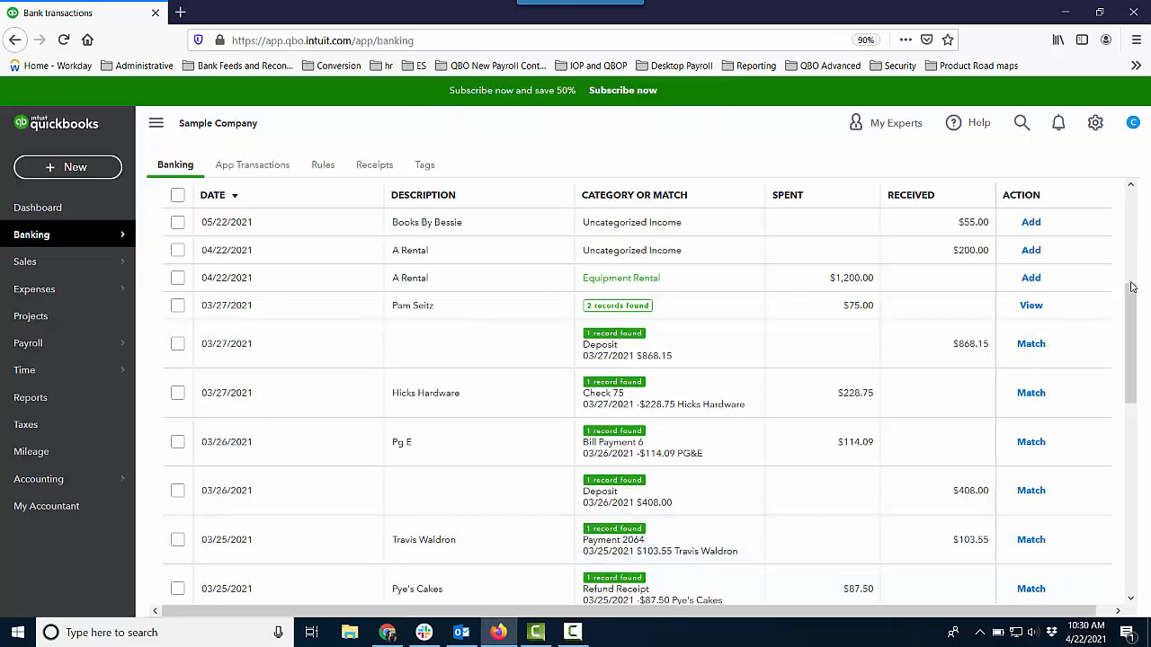
left_click_drag(1131, 288, 1133, 202)
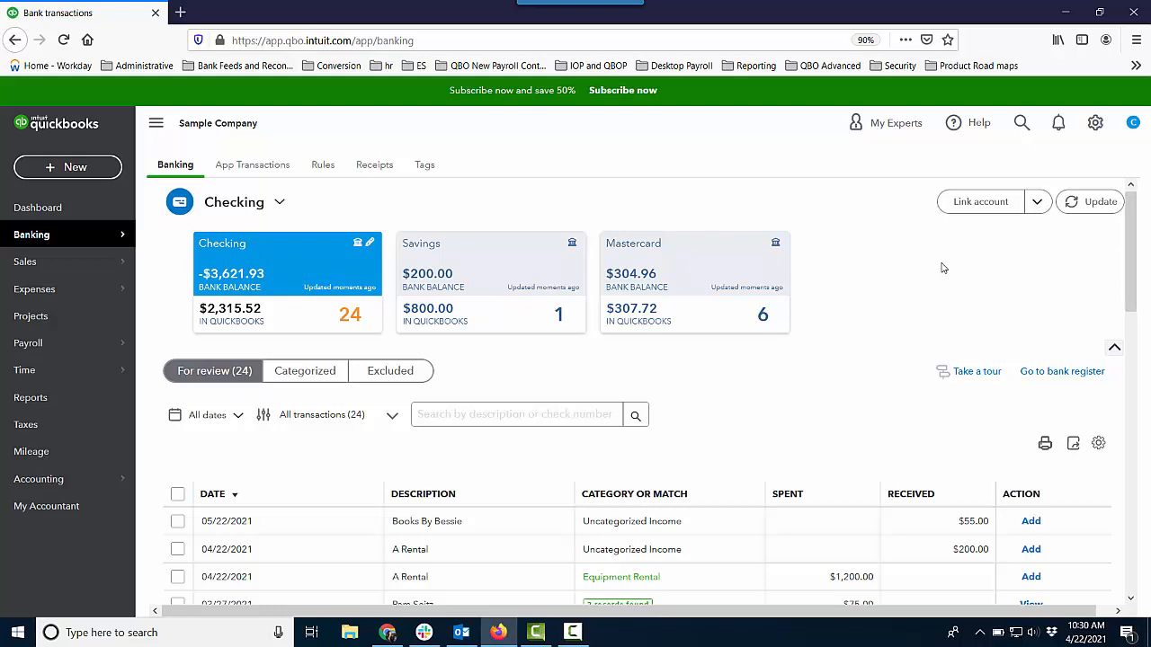
left_click(94, 175)
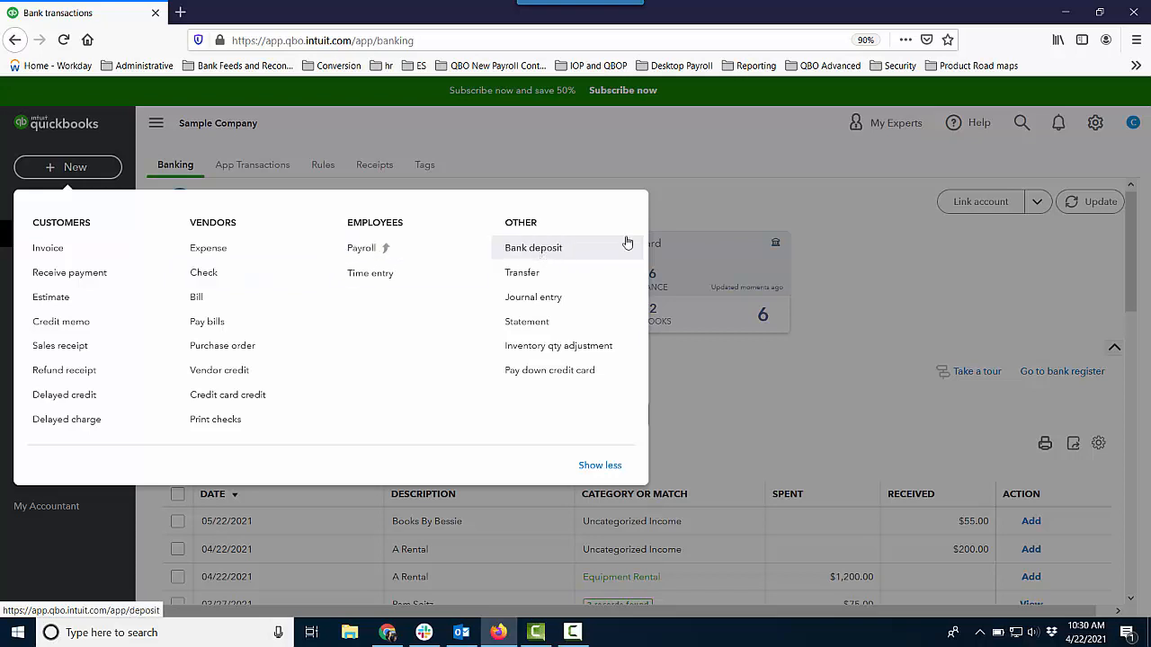
left_click(924, 247)
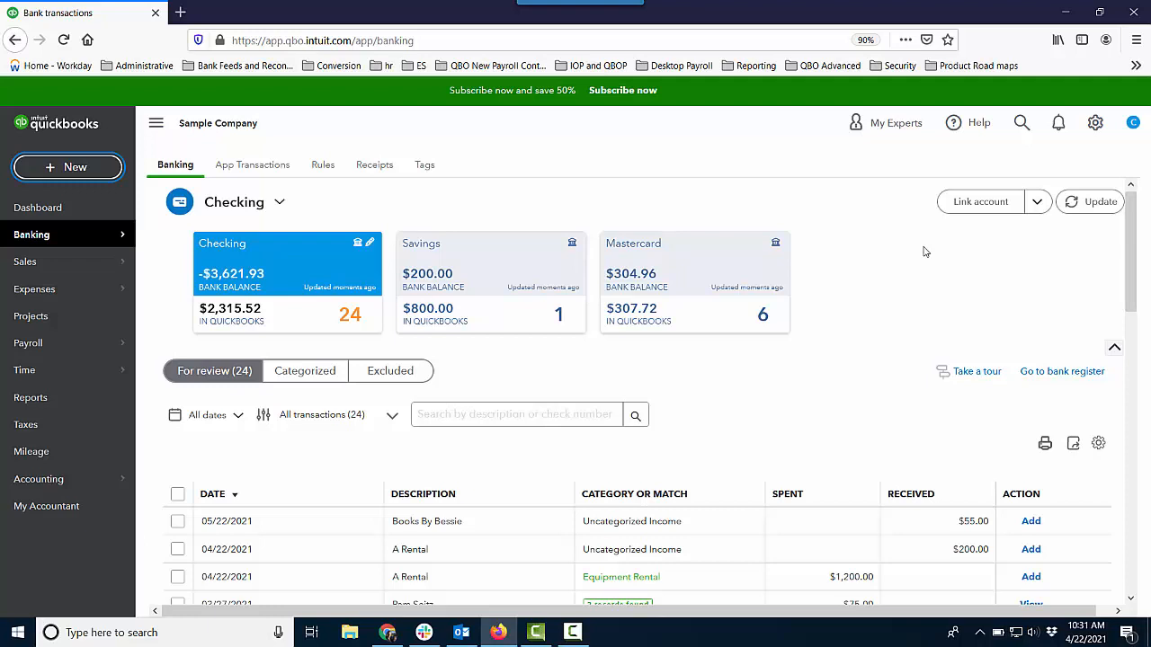
Step: Review the Checking account's categorized and excluded transactions and return to the ones for review
left_click(313, 376)
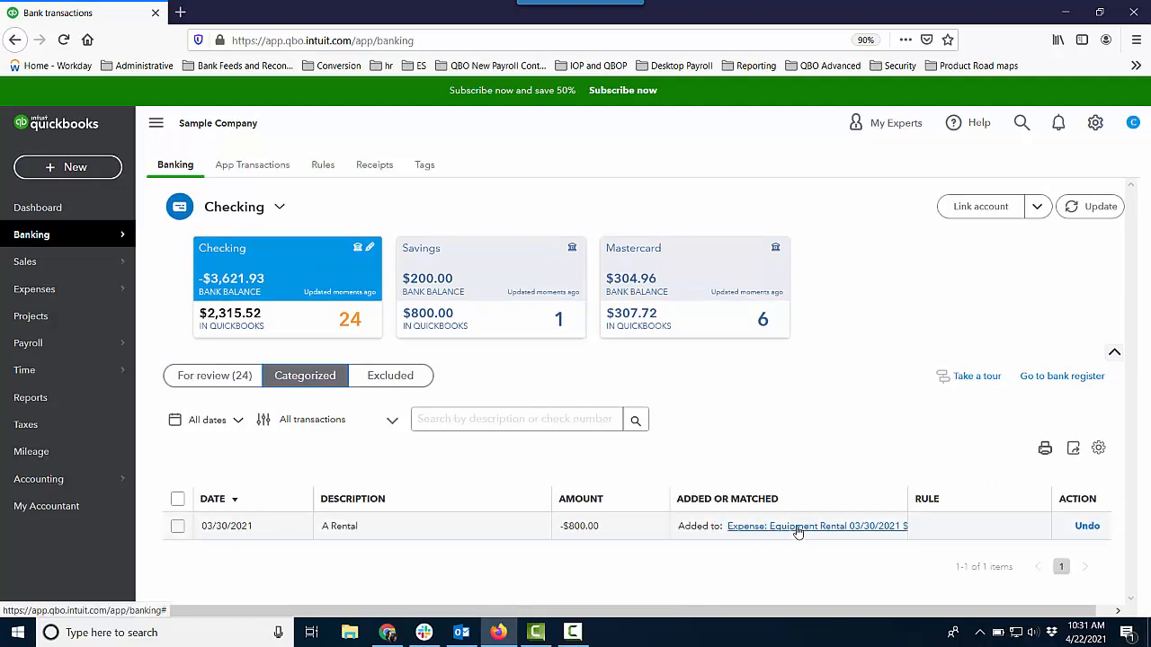
left_click(404, 376)
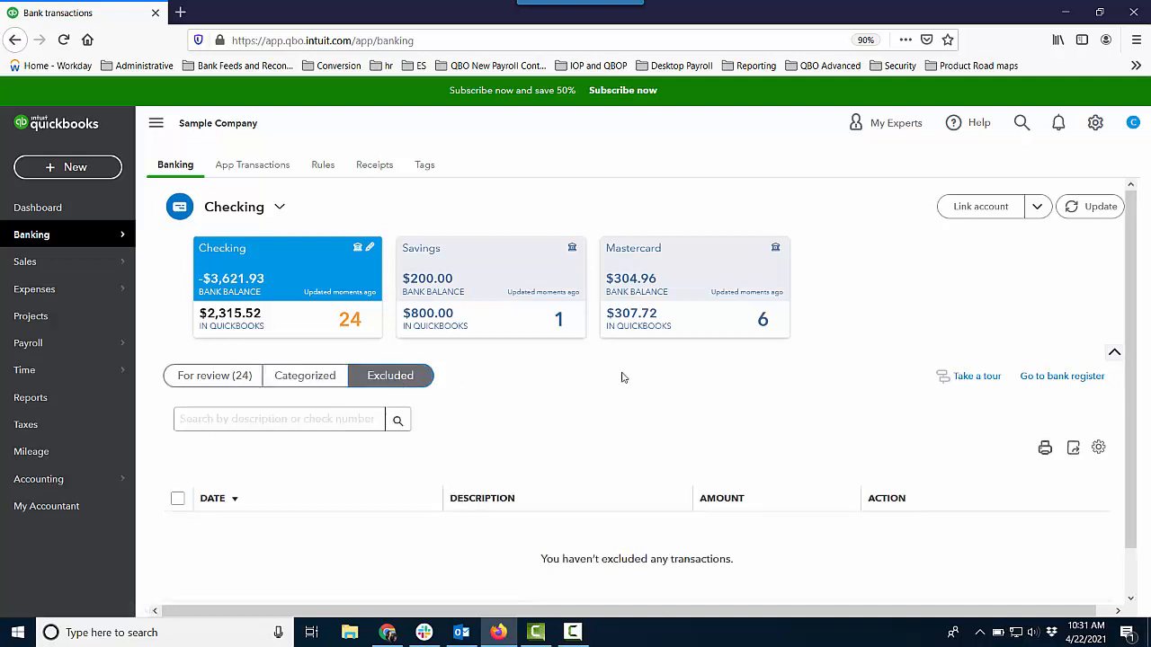
left_click(236, 377)
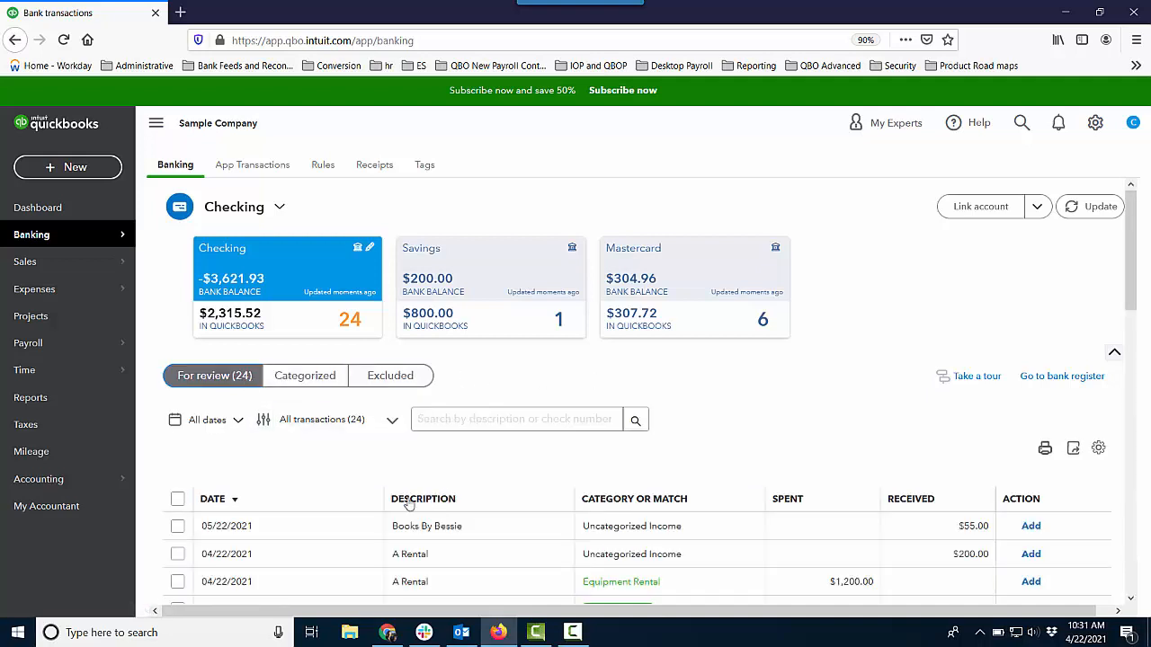
Step: Exclude the 05/22/2021 Books By Bessie transaction from the Checking feed and delete it from the excluded transactions
left_click(177, 527)
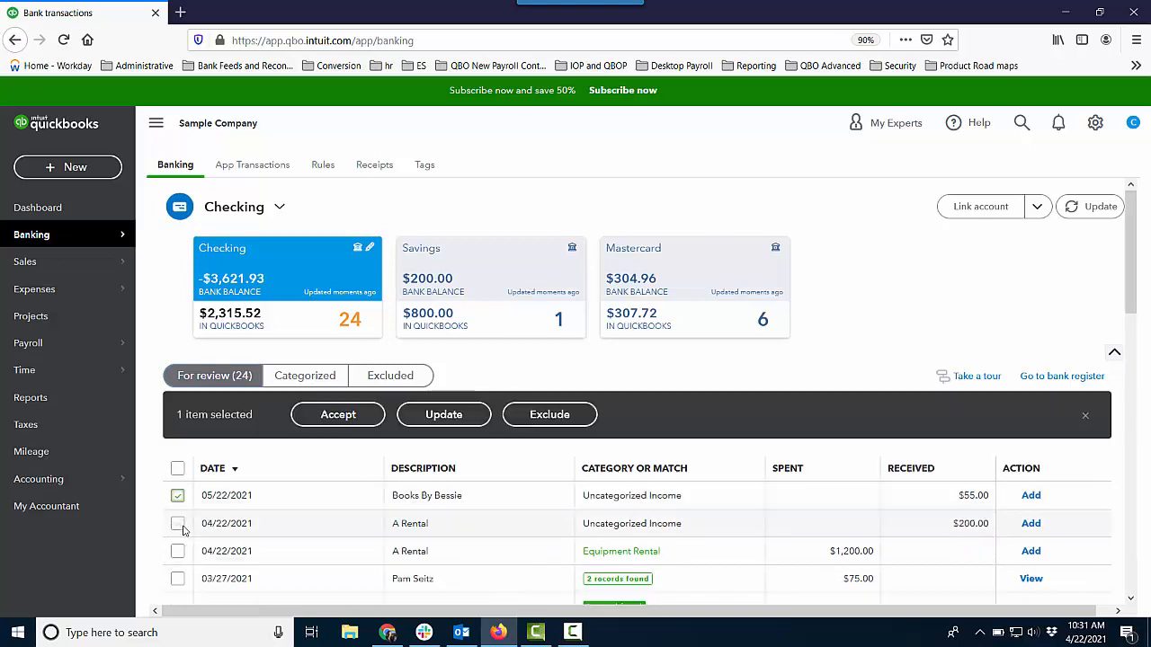
left_click(508, 417)
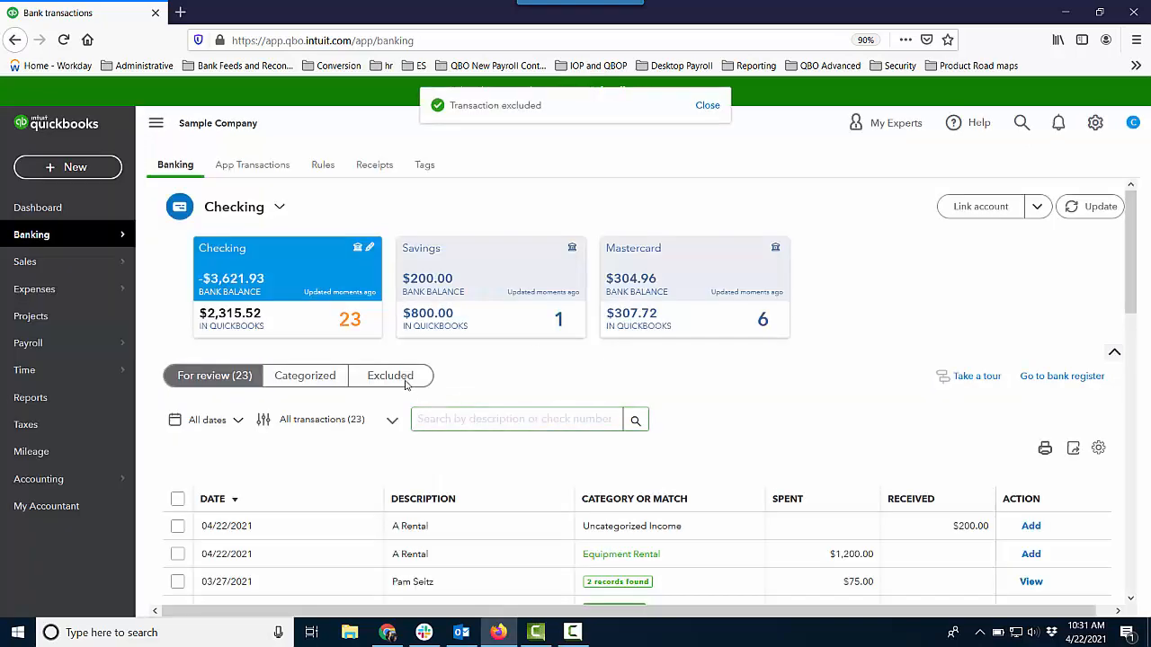
left_click(406, 381)
left_click(180, 500)
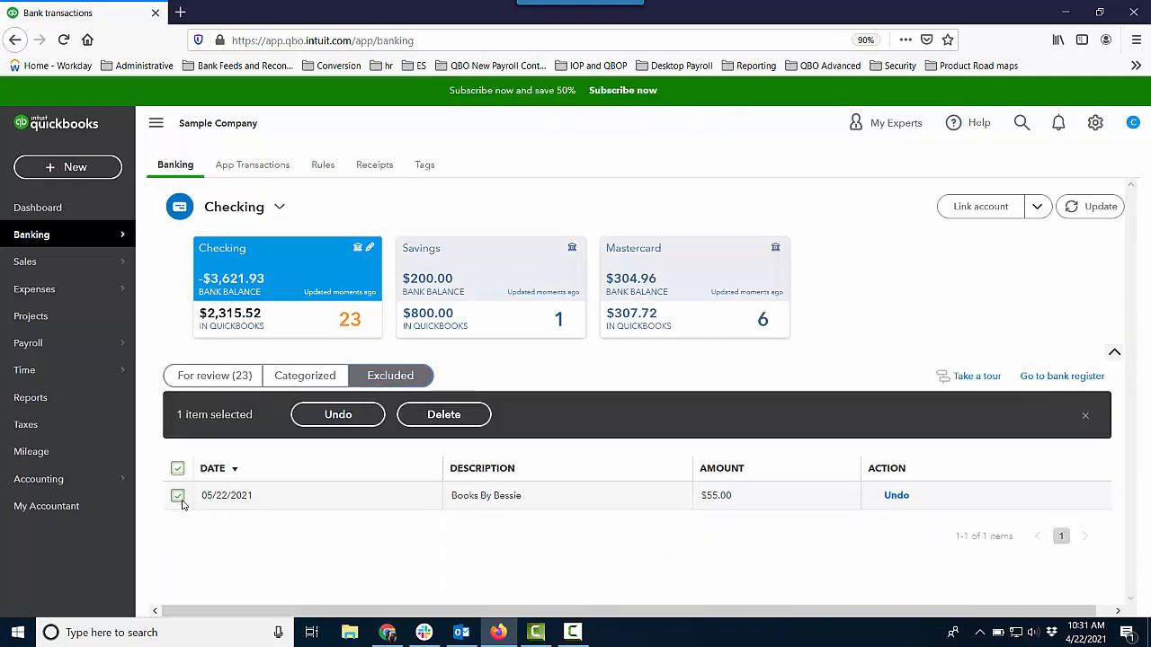
left_click(439, 418)
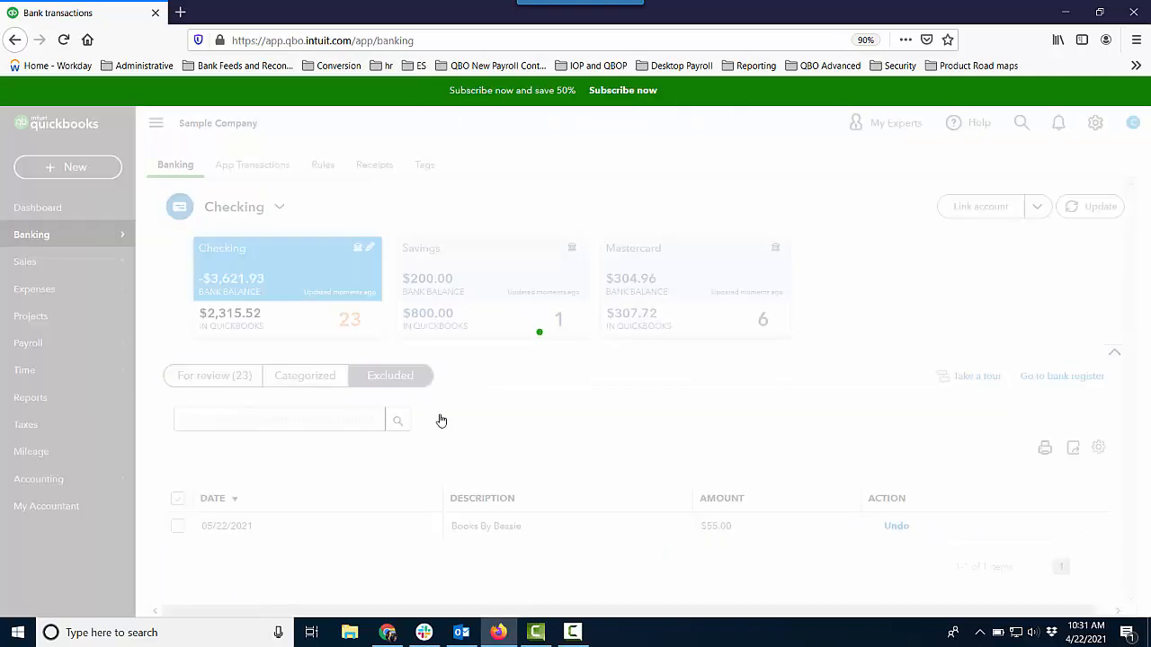
Step: Go back to the Checking transactions for review and examine the suggested categories, matches and available actions
left_click(236, 378)
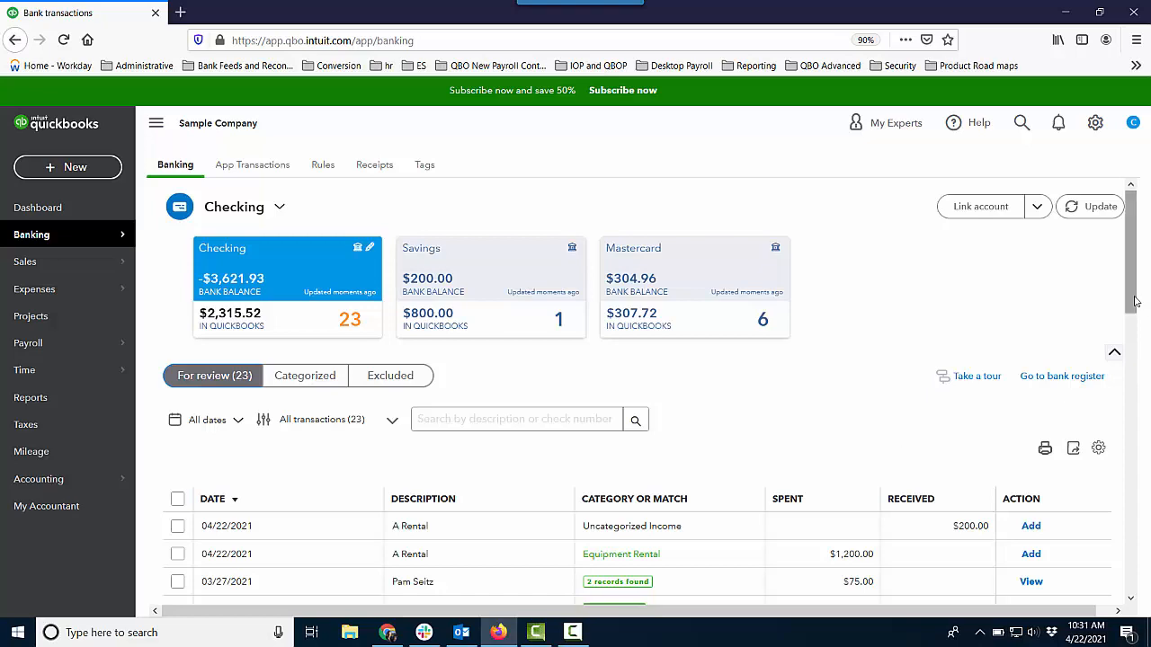
scroll(1140, 322, "down", 2)
scroll(1140, 321, "down", 2)
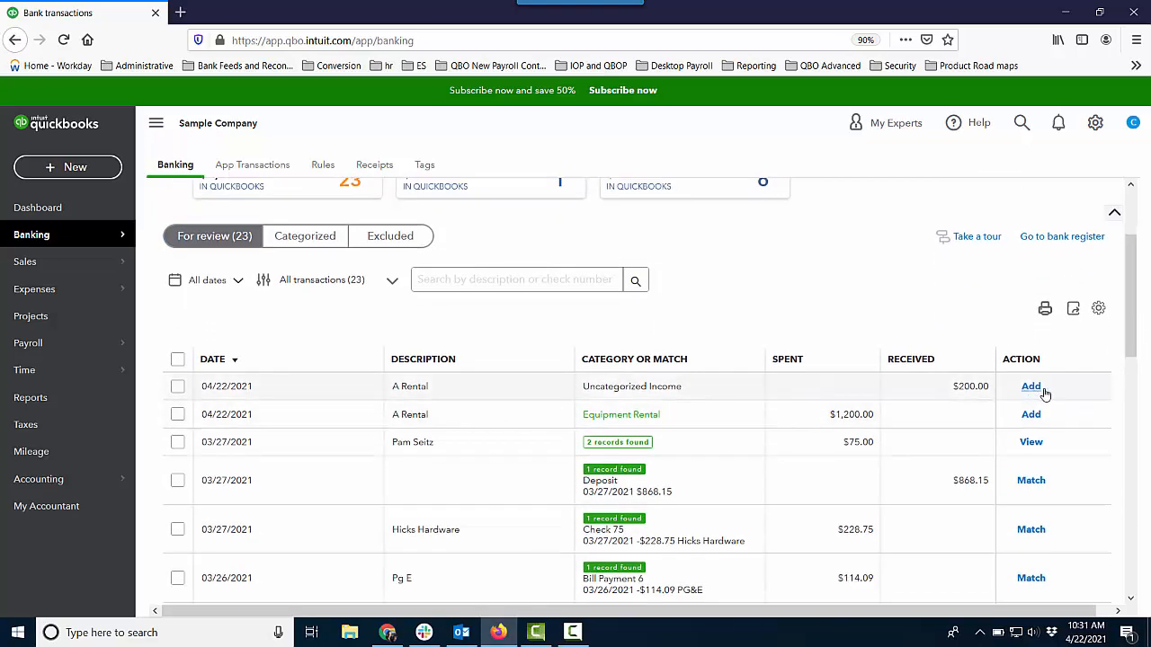